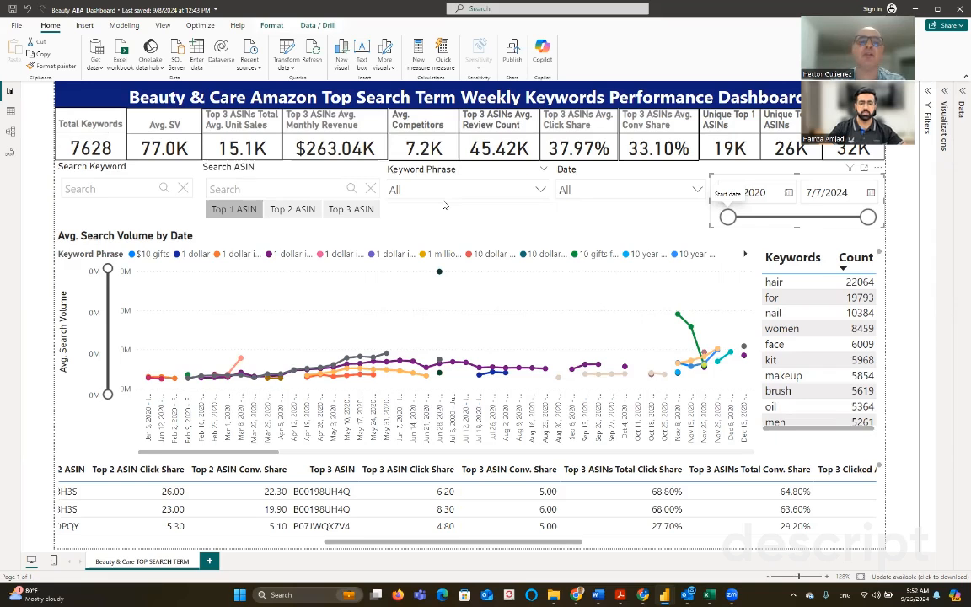
Filter the dashboard by searching keywords for "makeup".
click(127, 188)
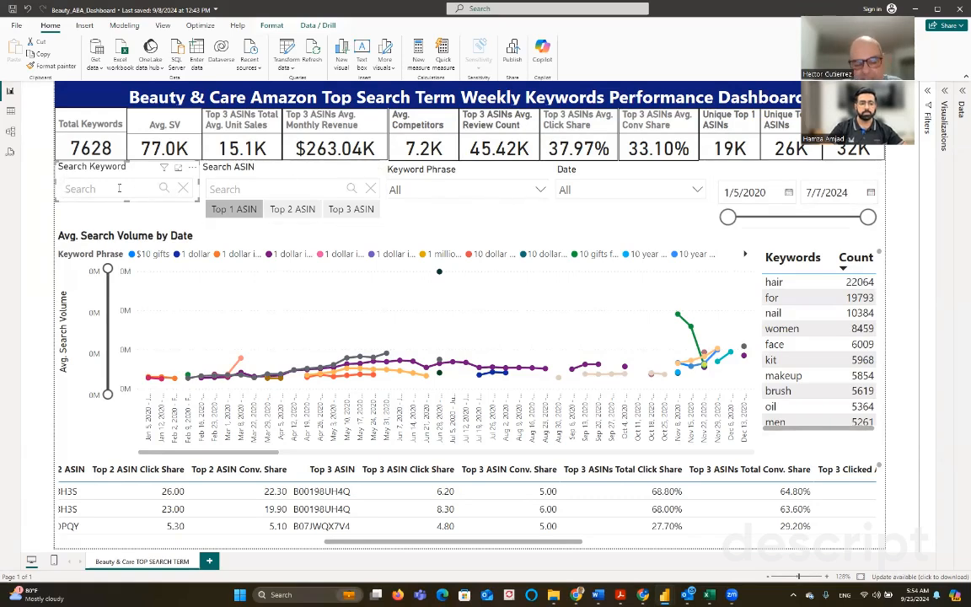
text(makeup)
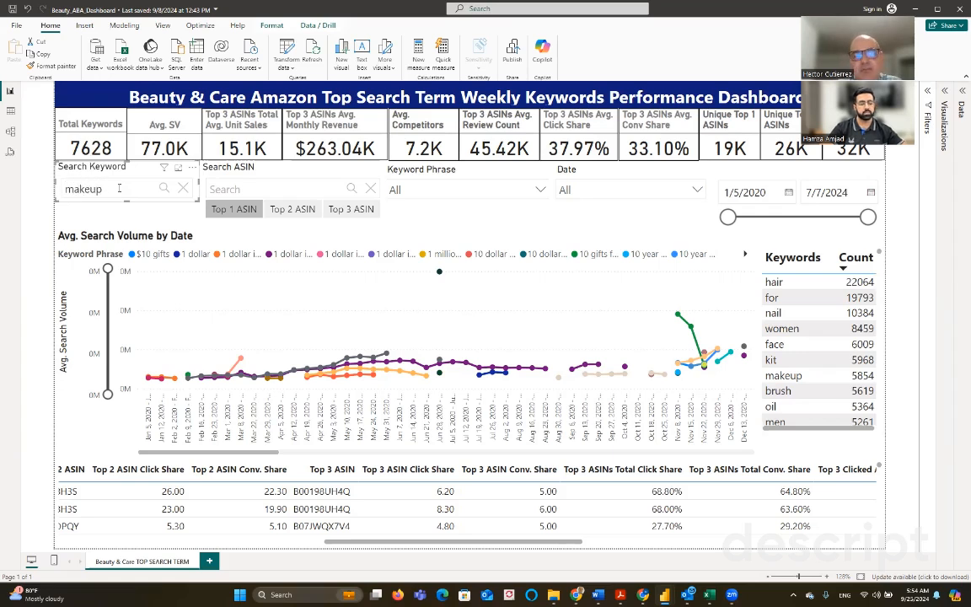
key(Return)
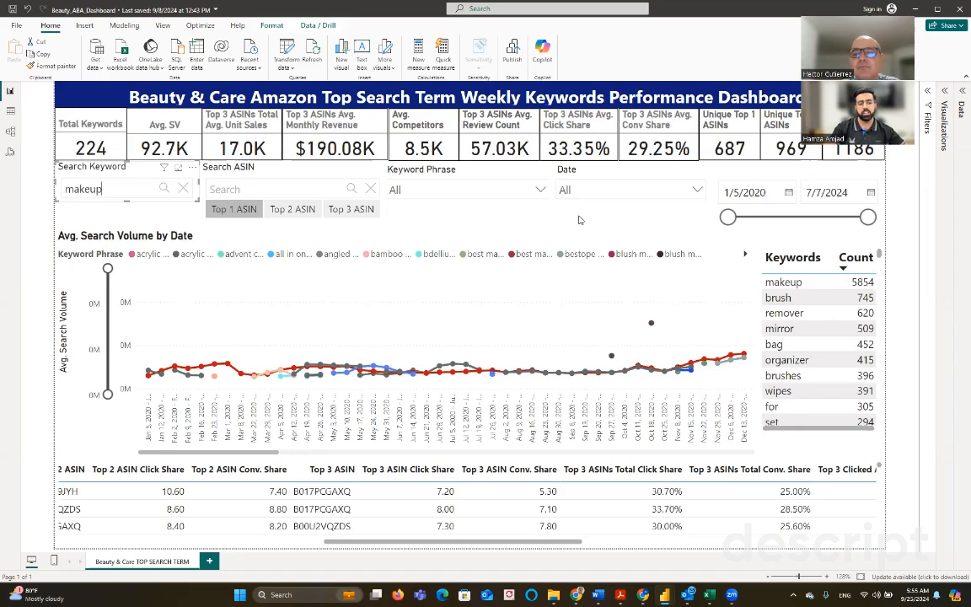
Search the Keyword Phrase filter for "organize" and select the first six phrases, from acrylic makeup organizer to cute makeup organizer.
click(540, 191)
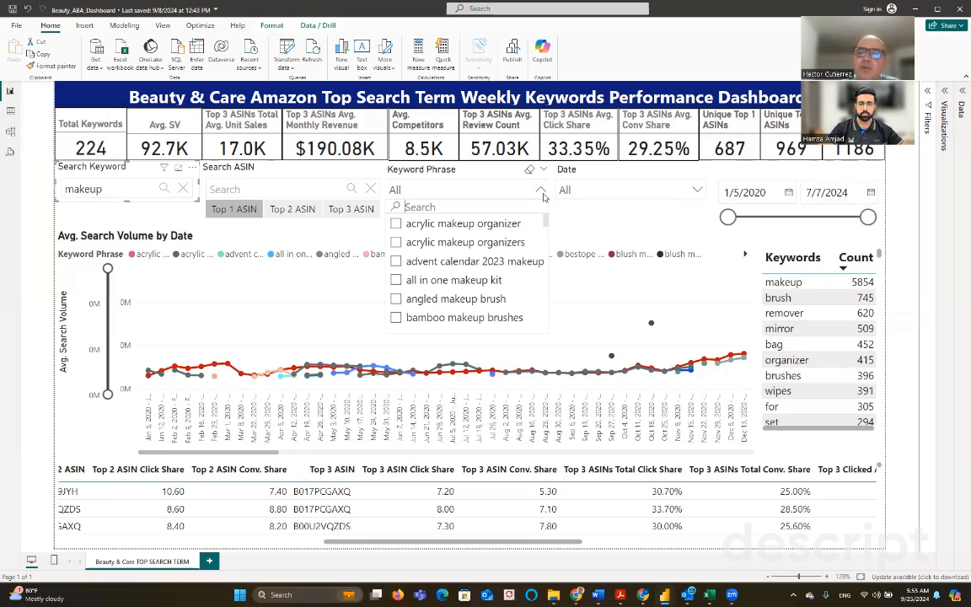
scroll(513, 266, down, 2)
scroll(513, 267, up, 2)
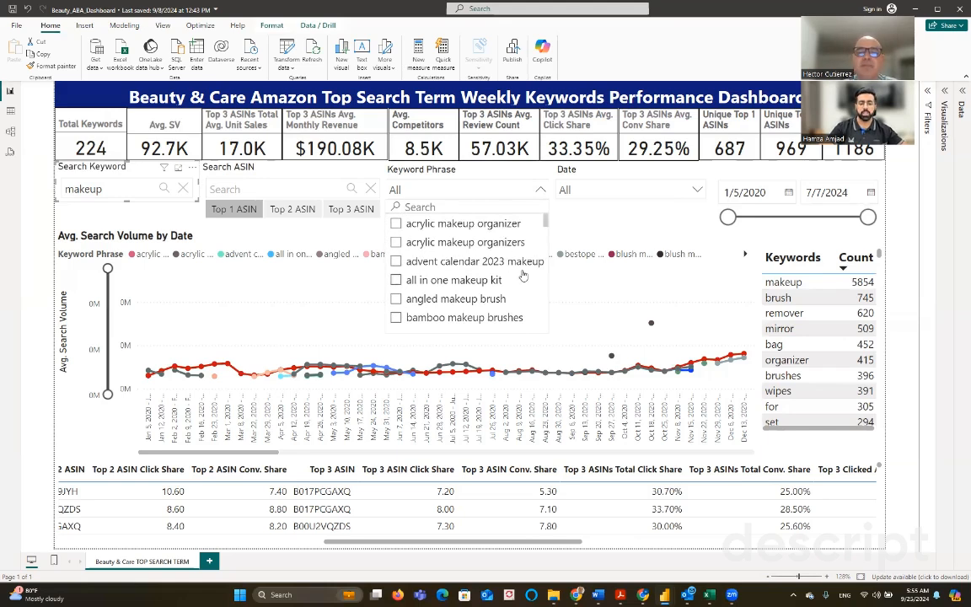
scroll(520, 271, down, 4)
scroll(523, 274, down, 5)
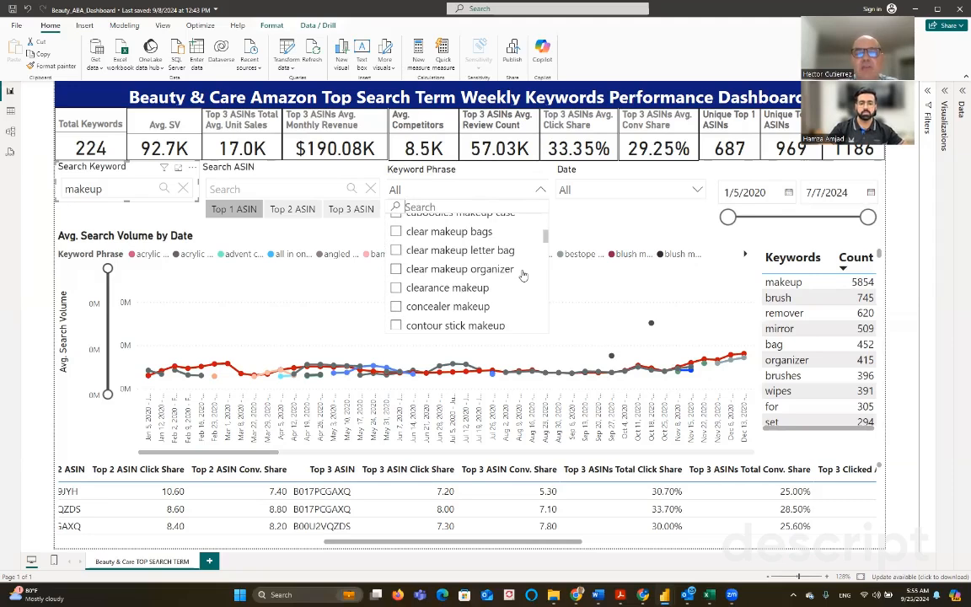
text(organize)
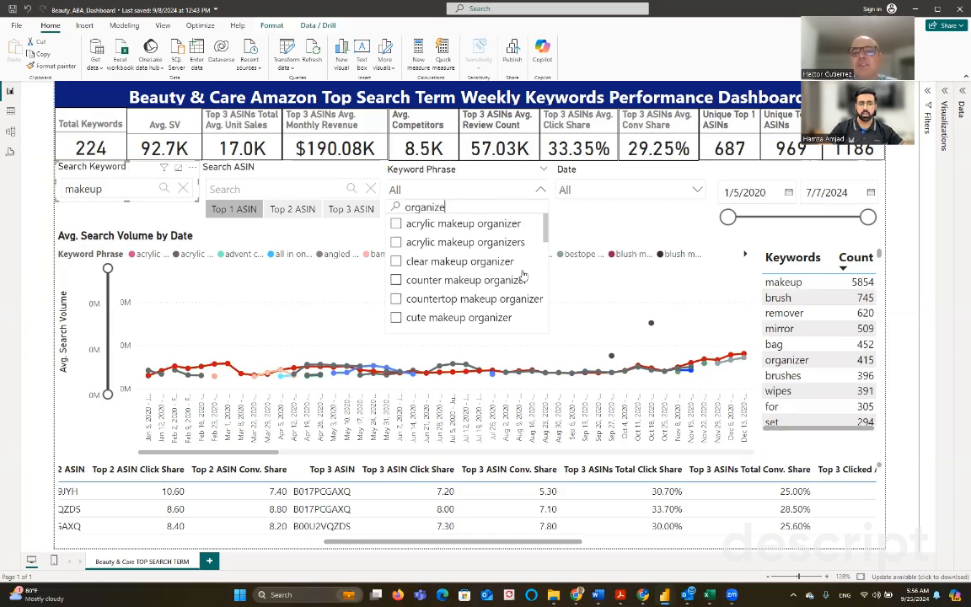
click(396, 223)
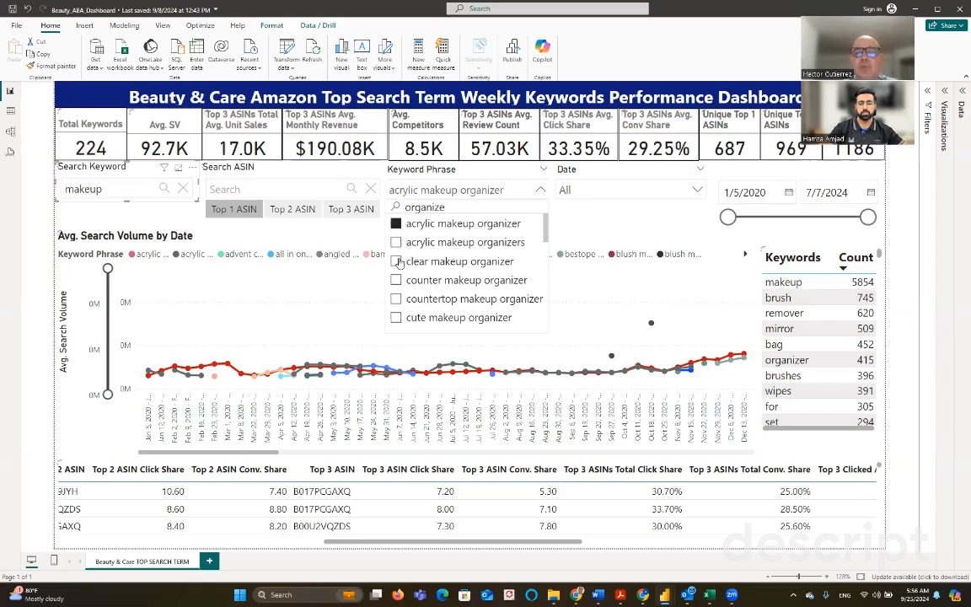
click(396, 300)
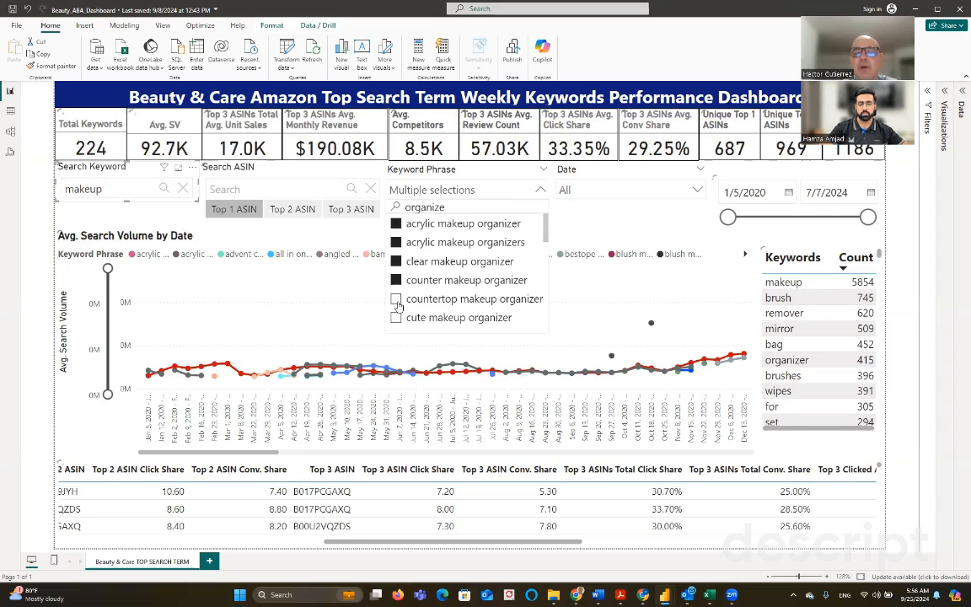
click(396, 318)
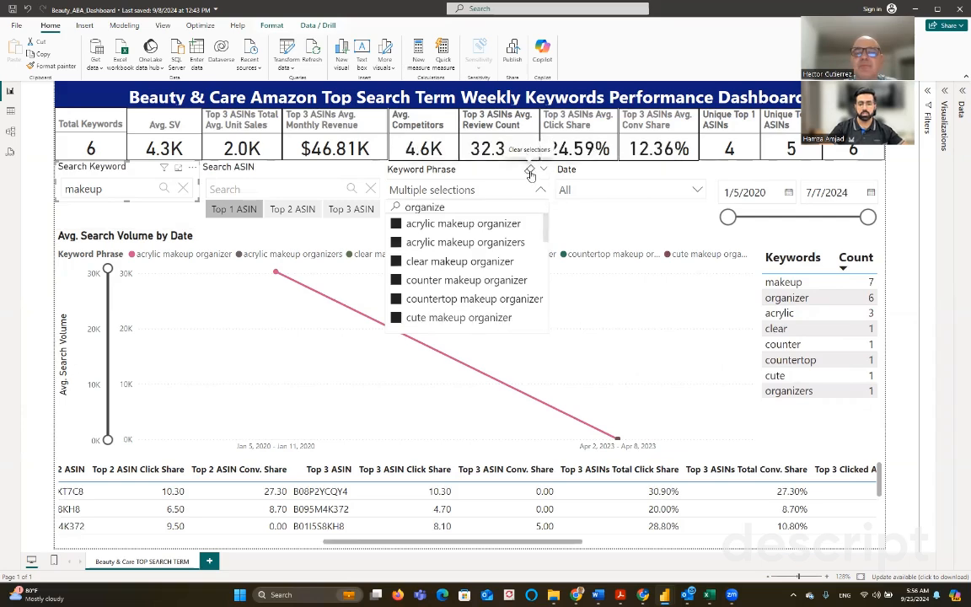
Clear all selections in the Keyword Phrase filter.
click(529, 172)
click(529, 173)
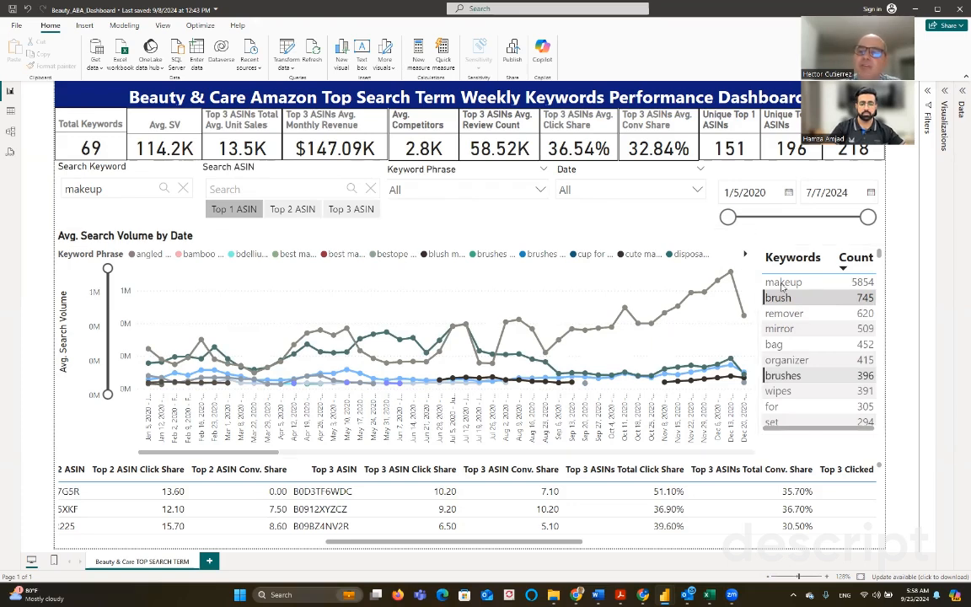
Examine the weekly makeup brush keyword values and seasonal peaks in the Avg. Search Volume by Date chart across 2020 to 2024.
mouse_move(246, 318)
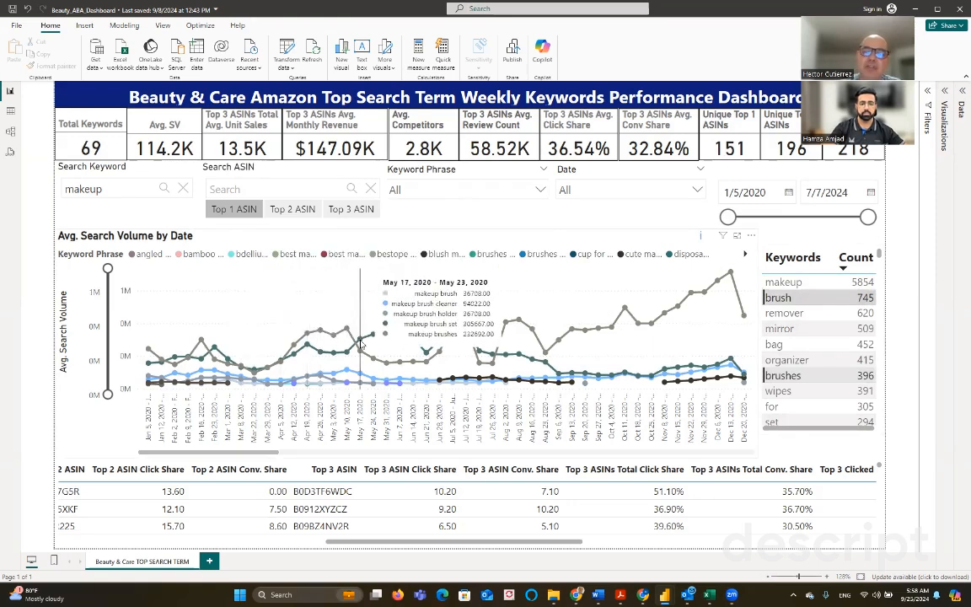
scroll(360, 343, down, 10)
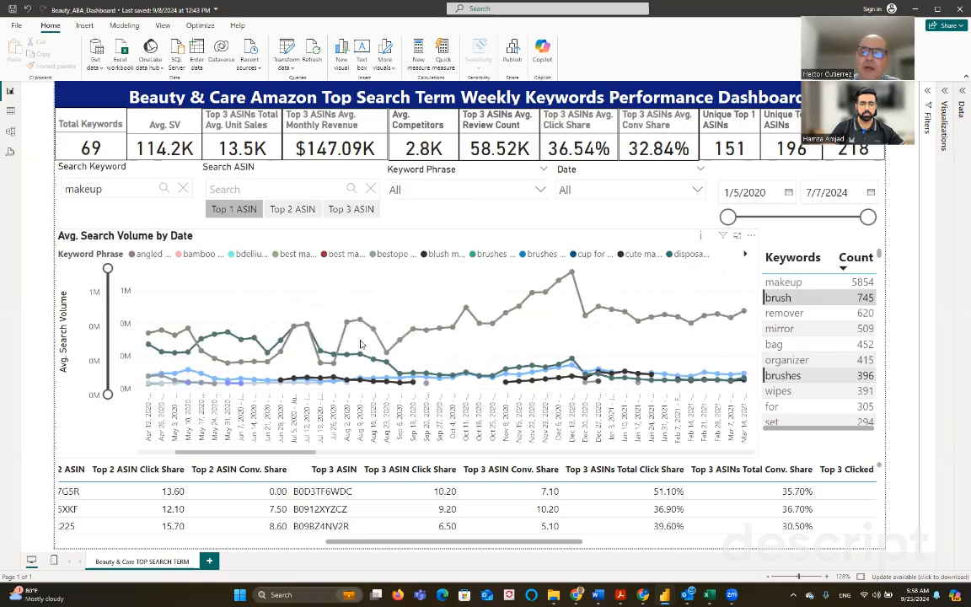
scroll(360, 343, down, 15)
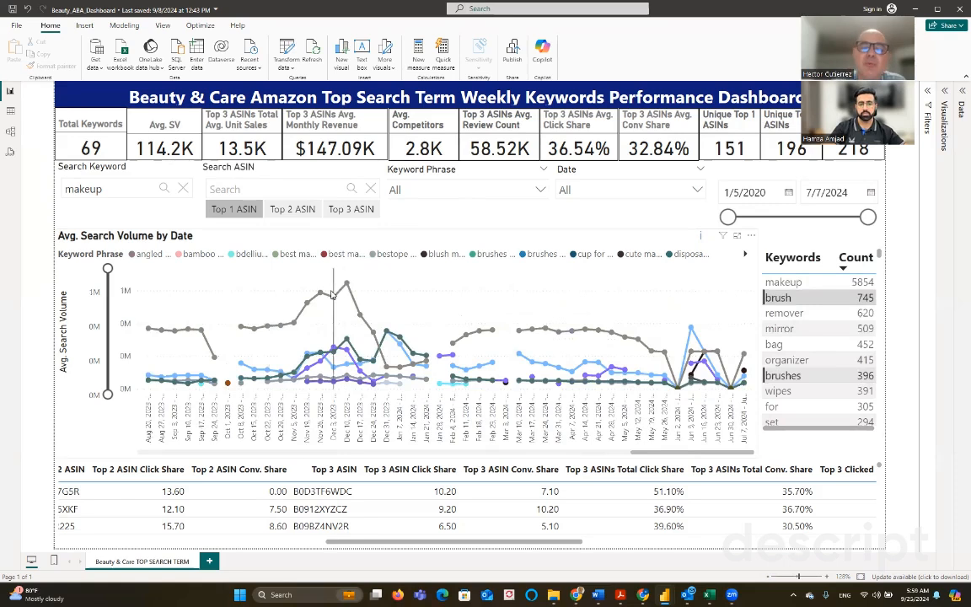
mouse_move(332, 294)
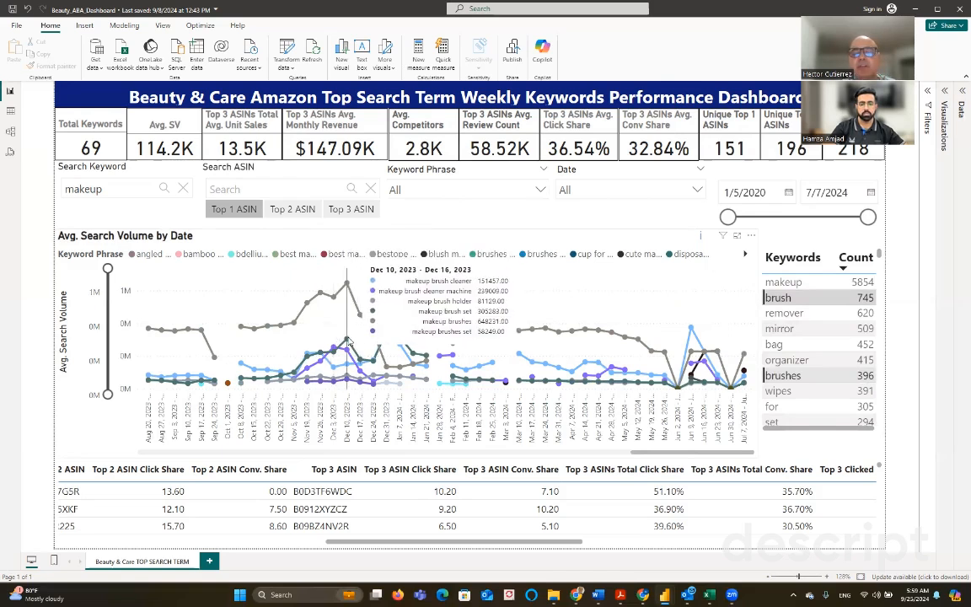
scroll(348, 341, left, 10)
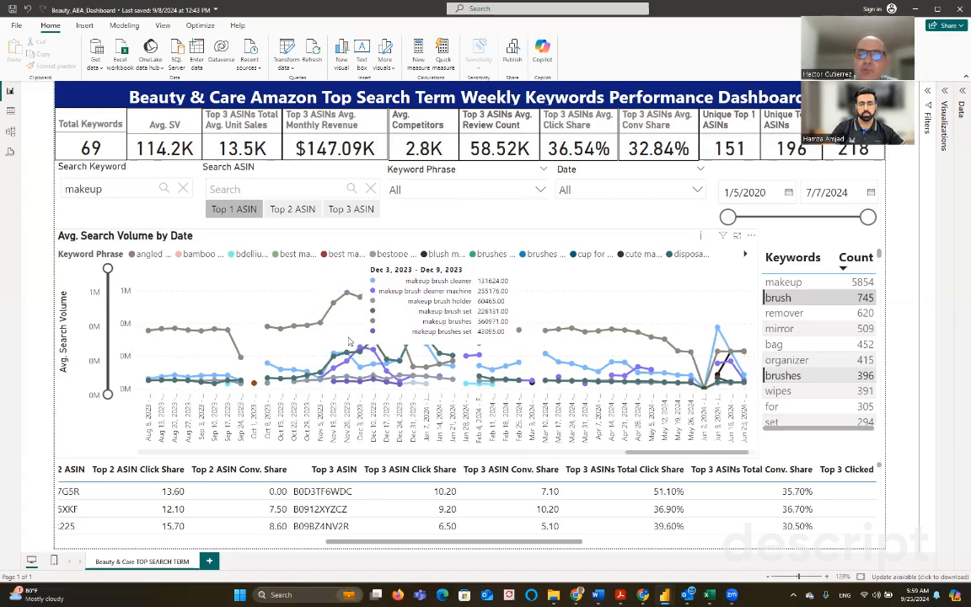
scroll(350, 341, left, 10)
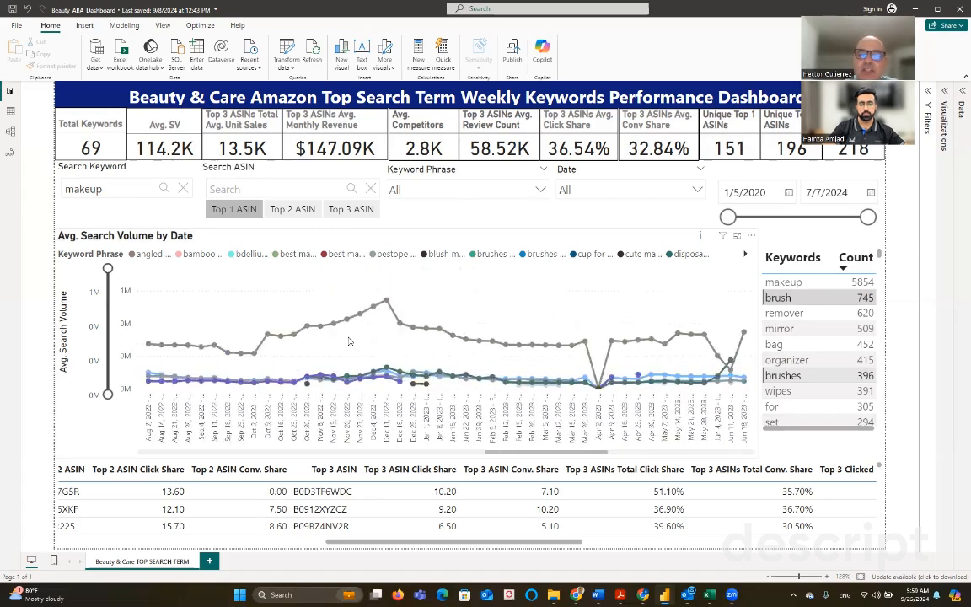
scroll(349, 341, left, 10)
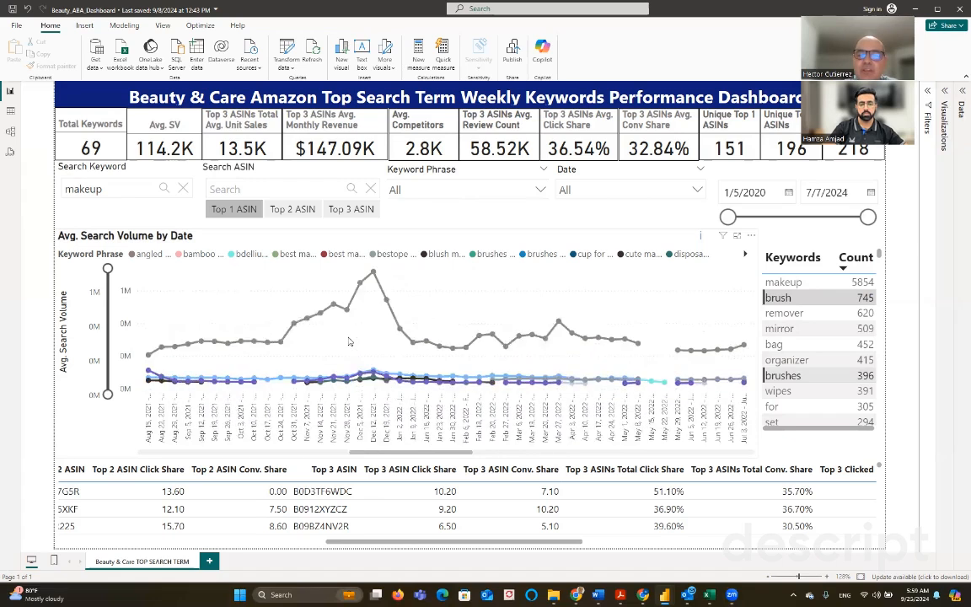
scroll(350, 341, left, 3)
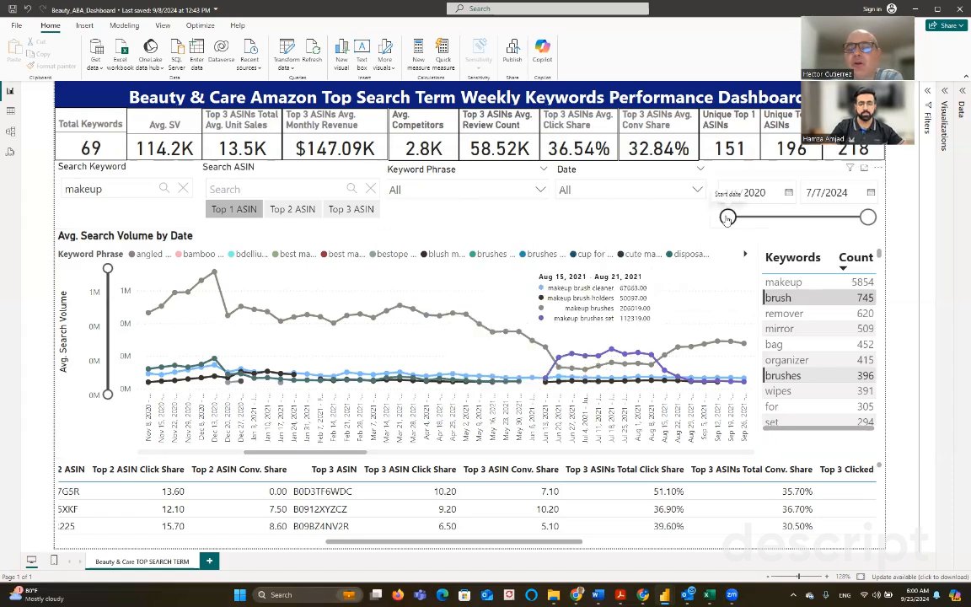
Set the start of the dashboard's date range to 4/9/2022.
drag(726, 219, 798, 217)
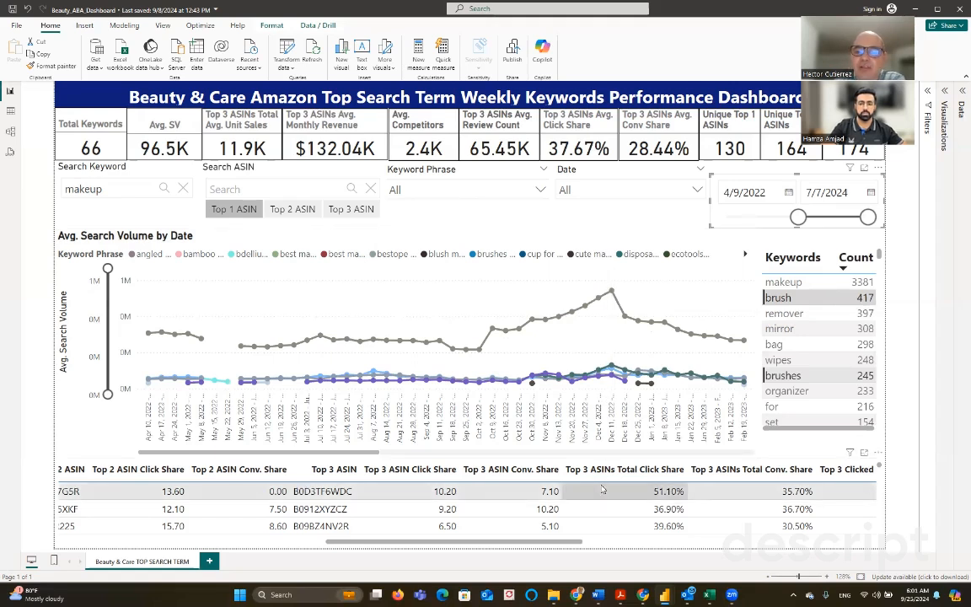
Examine the keyword details table in focus mode, from Keyword Phrase to H10 PPC Sugg. Min Bid, and return to the report.
click(865, 456)
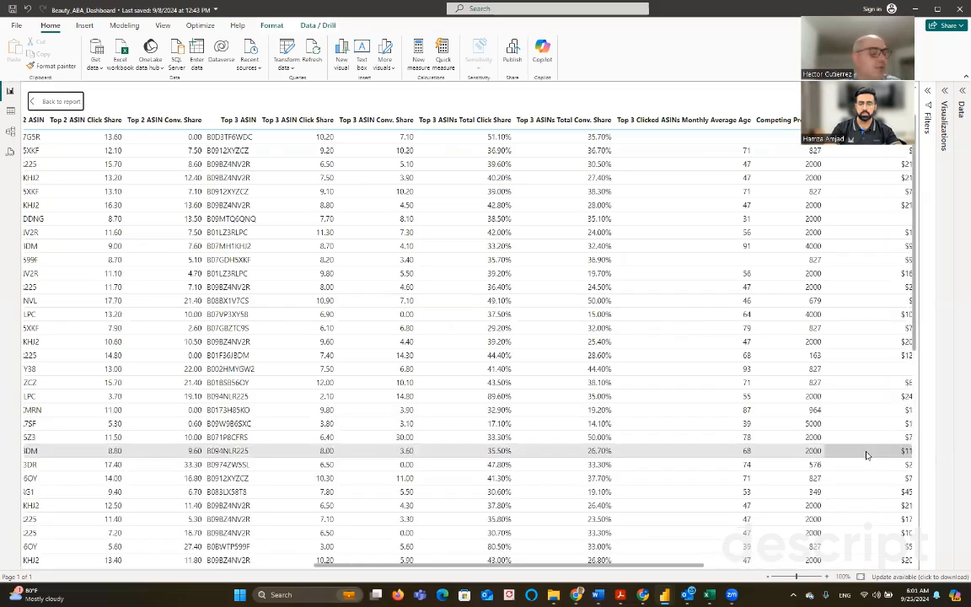
scroll(780, 331, right, 2)
scroll(780, 333, left, 14)
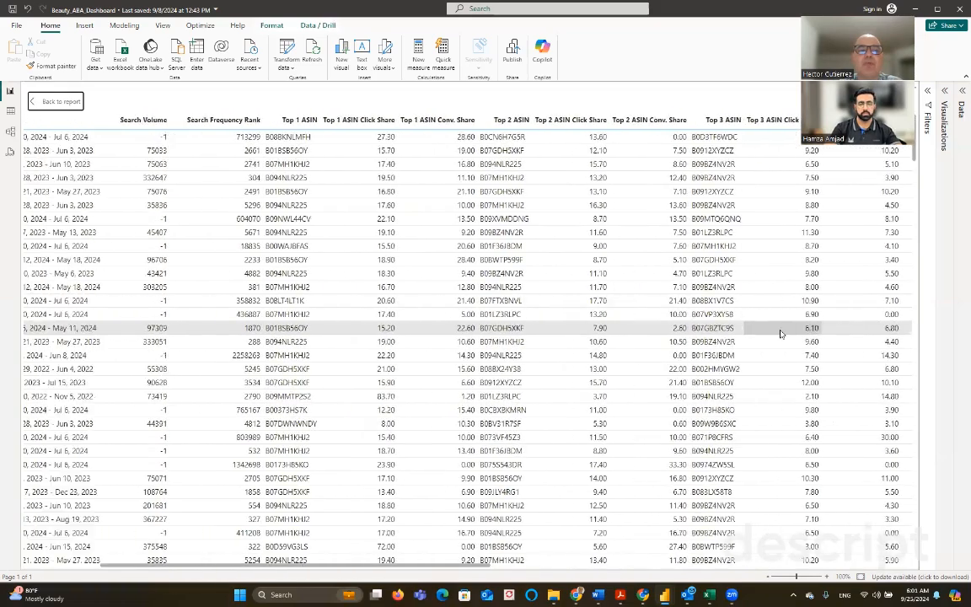
scroll(780, 333, left, 4)
scroll(781, 333, right, 9)
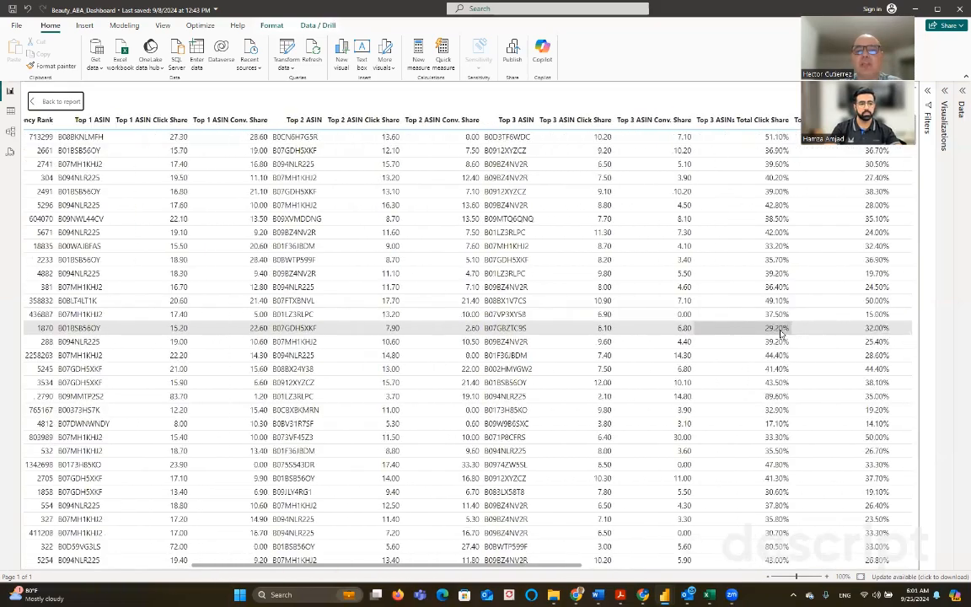
scroll(780, 333, right, 20)
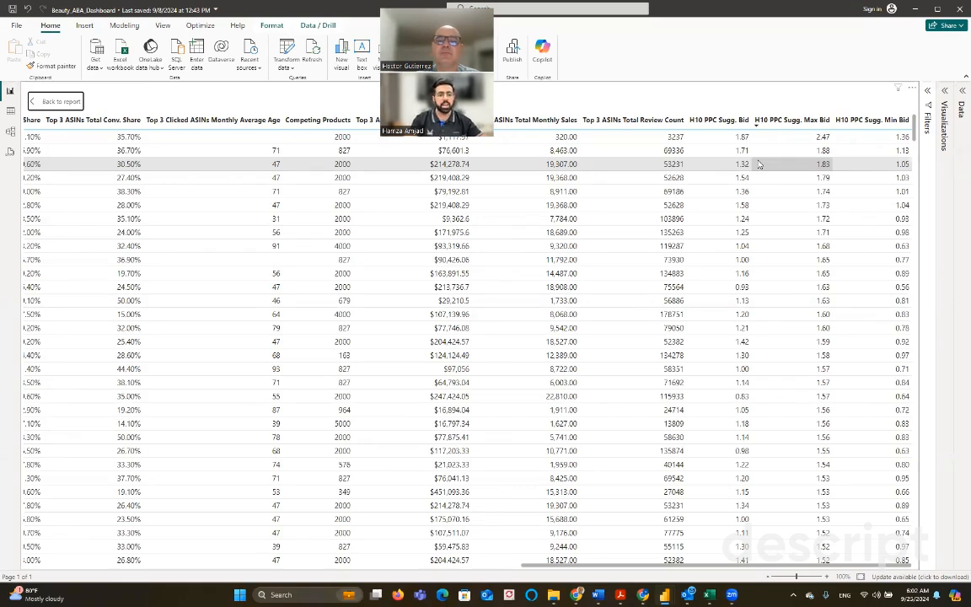
scroll(758, 164, left, 1)
scroll(759, 164, left, 10)
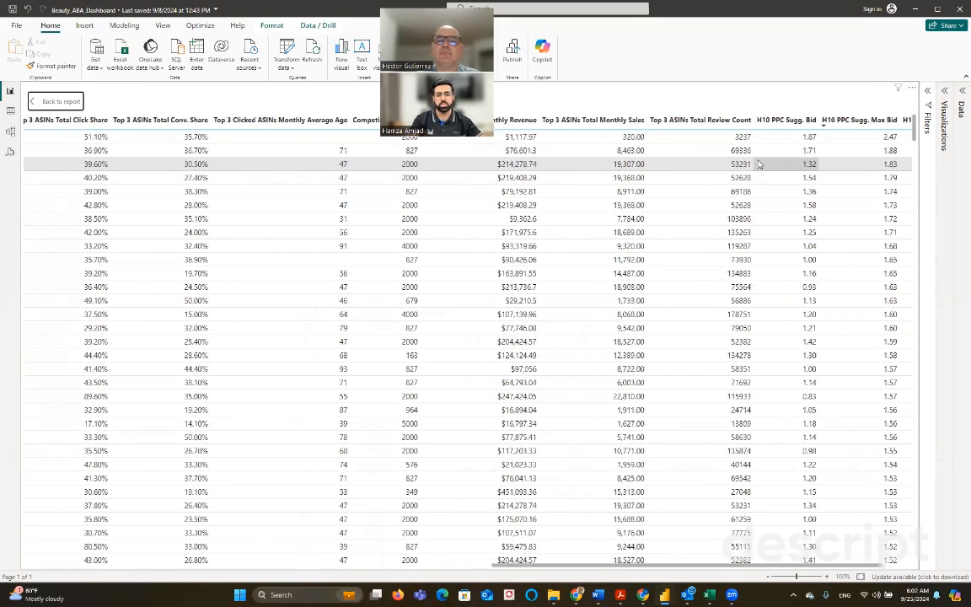
scroll(759, 164, left, 11)
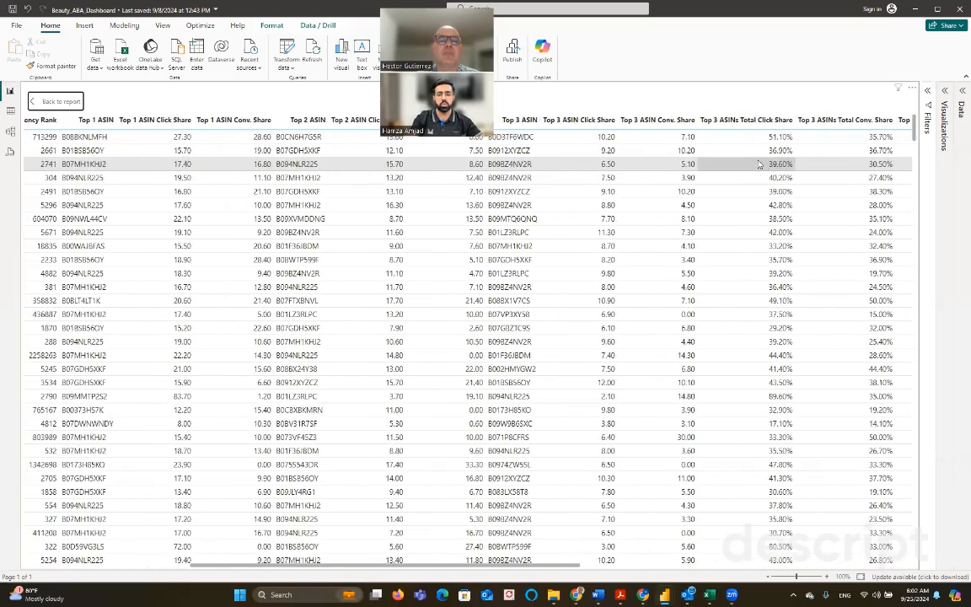
scroll(262, 194, left, 6)
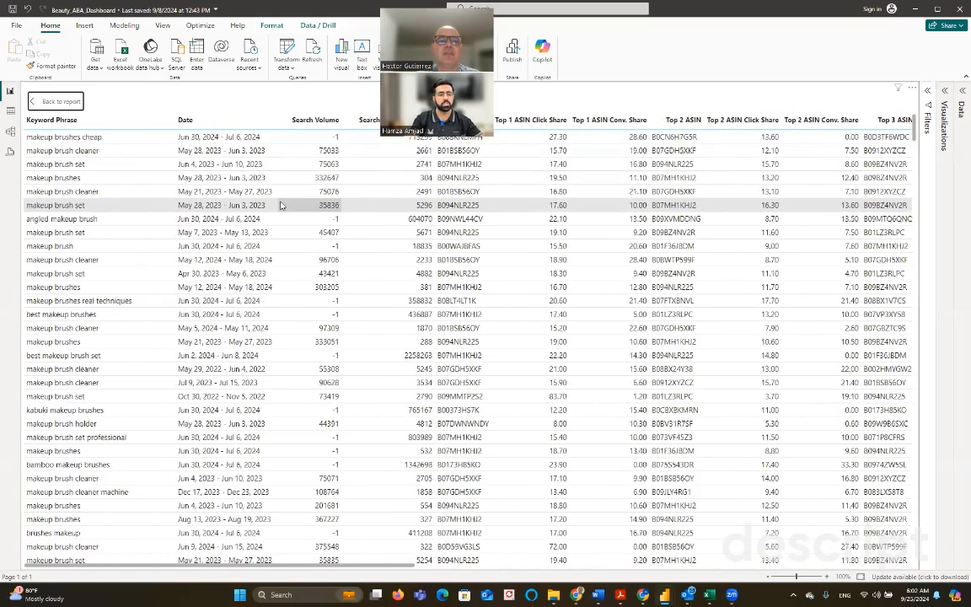
click(61, 101)
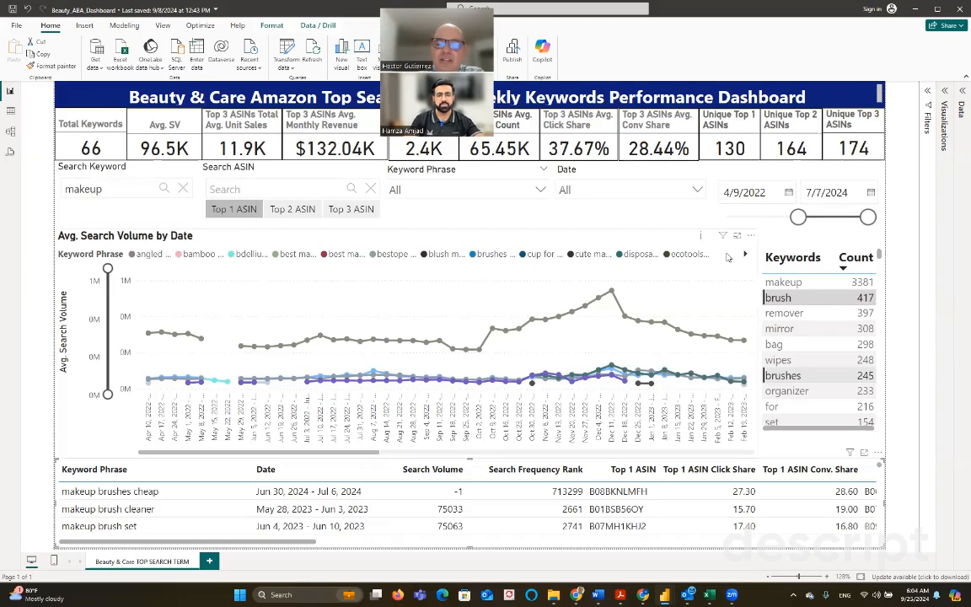
Enlarge the keyword details table in focus mode and bring up its data export option.
click(863, 455)
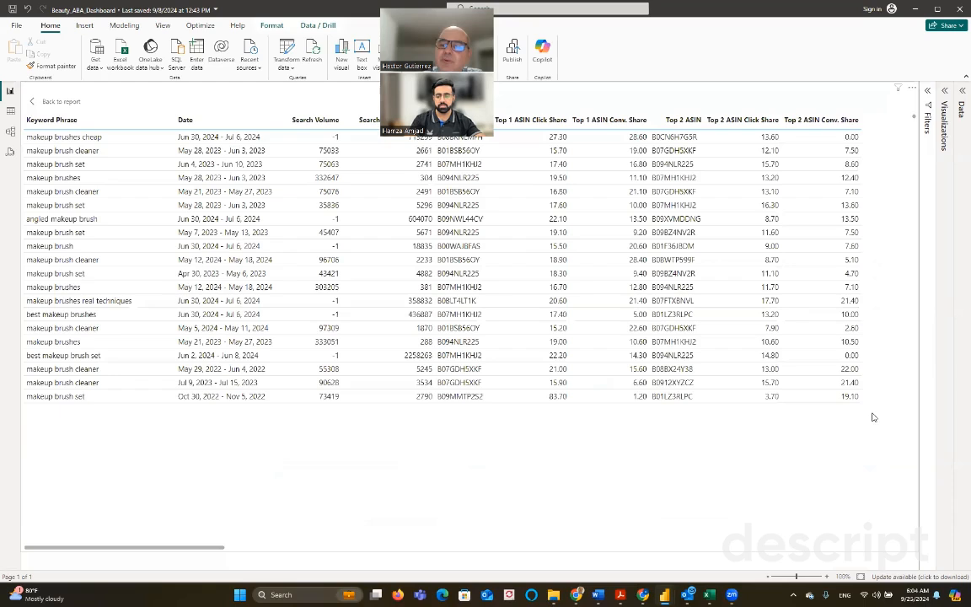
click(913, 87)
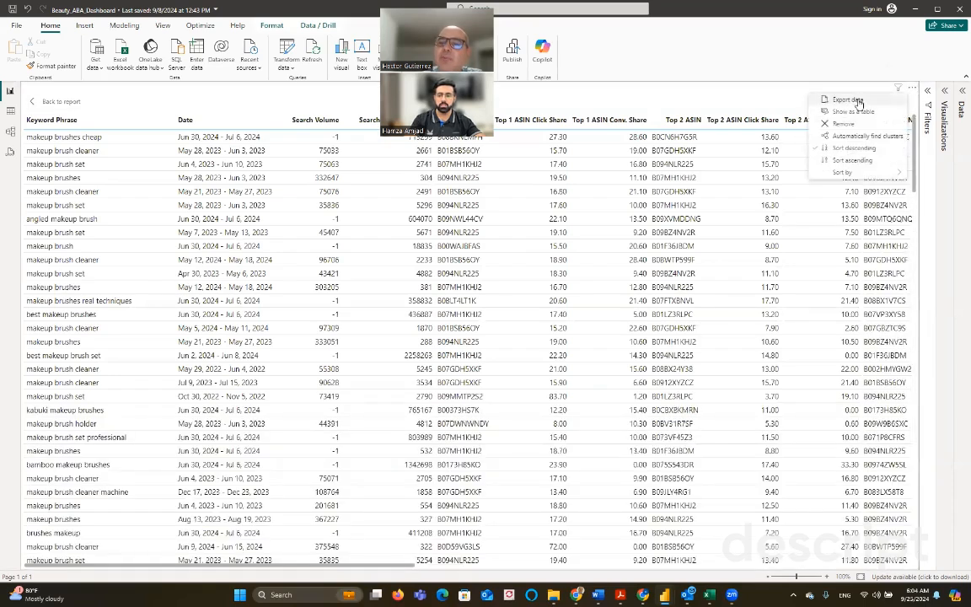